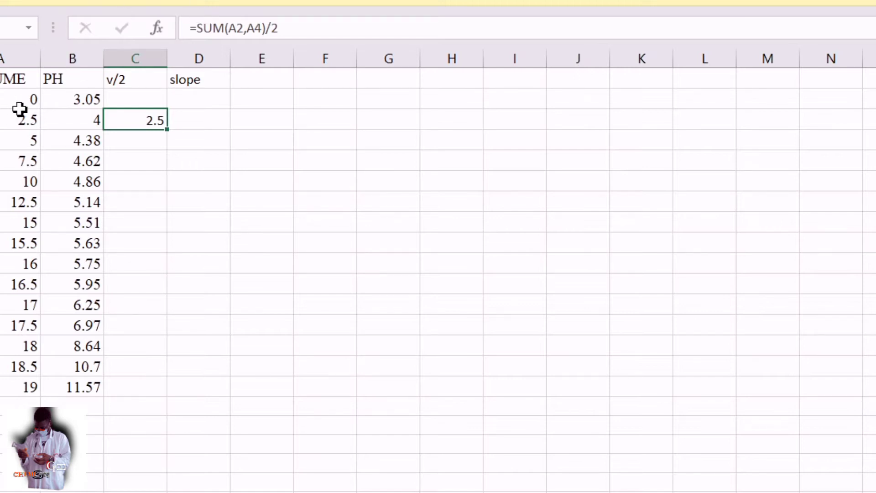
# Step: Examine the volume and pH data, the v/2 and slope headings, and the formula in cell C3
pyautogui.moveTo(20, 105); pyautogui.dragTo(8, 387)
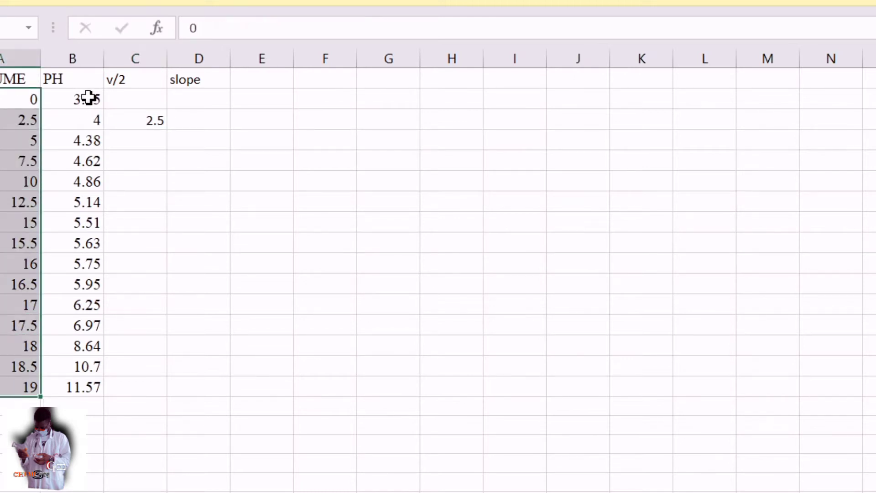
pyautogui.moveTo(88, 98); pyautogui.dragTo(72, 390)
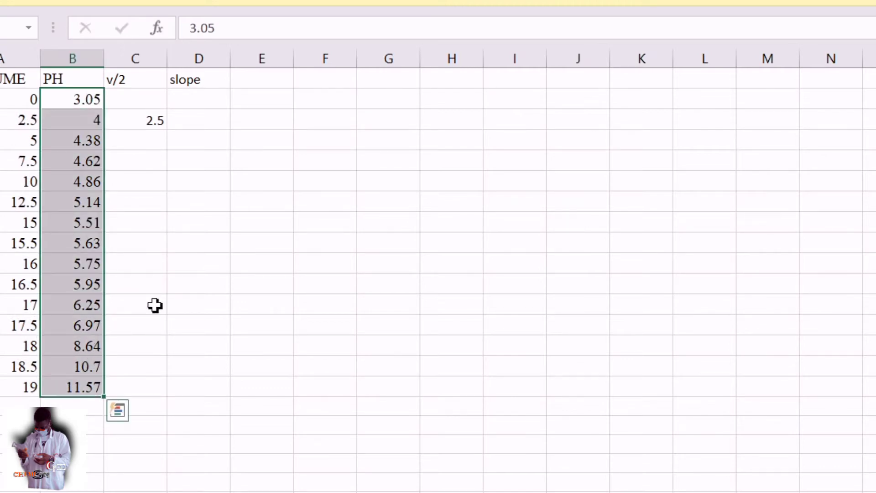
pyautogui.click(162, 291)
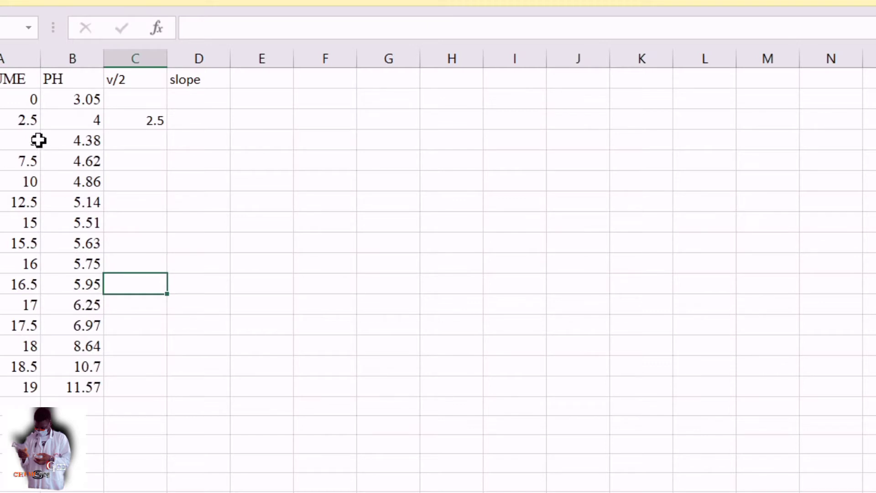
pyautogui.click(122, 87)
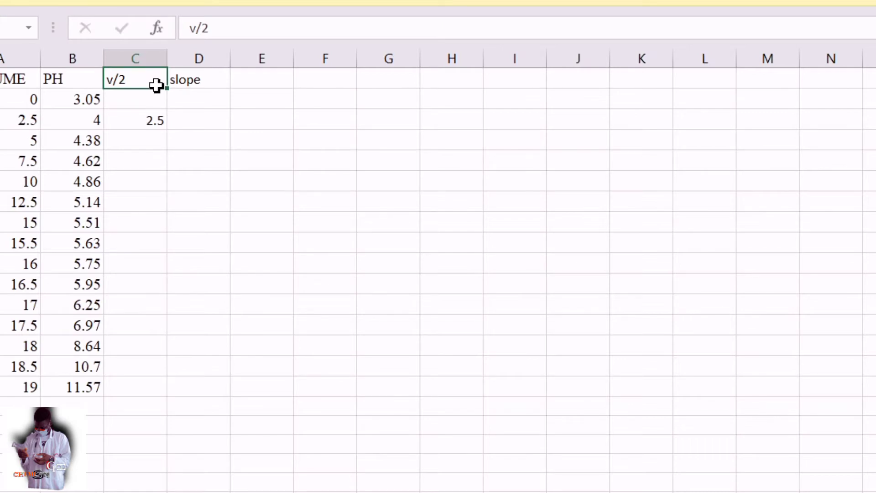
pyautogui.click(210, 86)
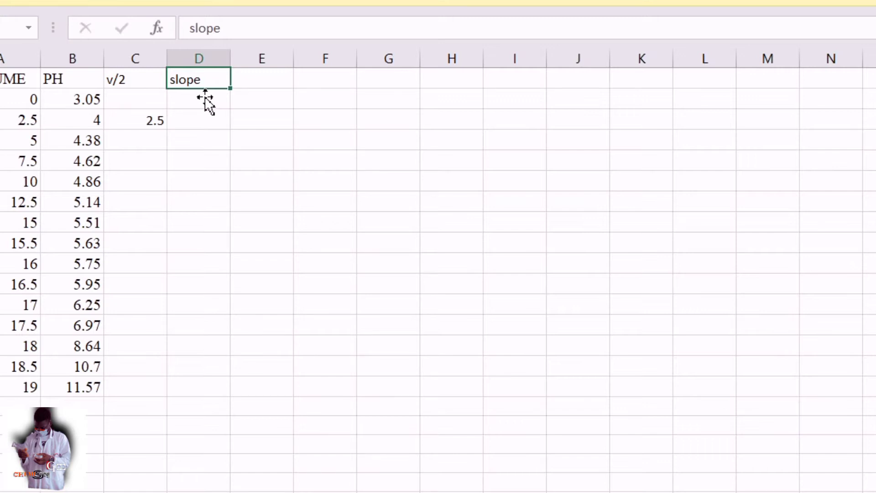
pyautogui.doubleClick(156, 124)
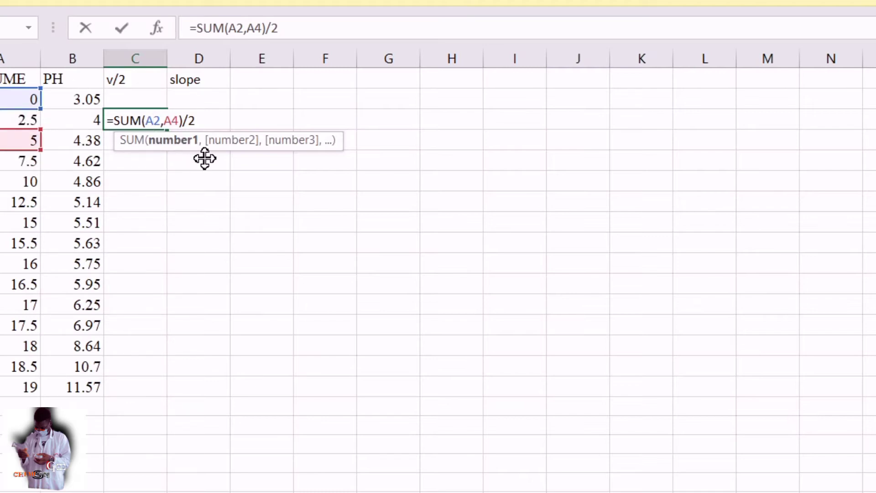
pyautogui.click(196, 184)
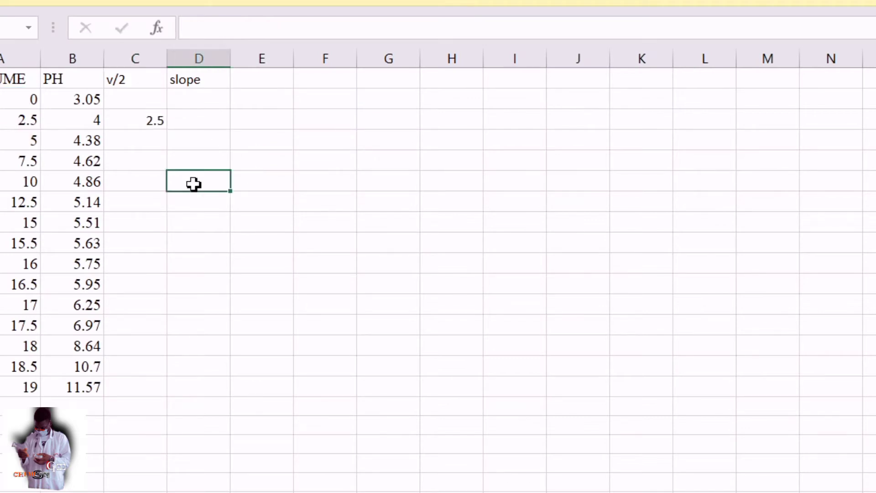
# Step: Fill the v/2 formula from C3 down the column to C16
pyautogui.click(166, 128)
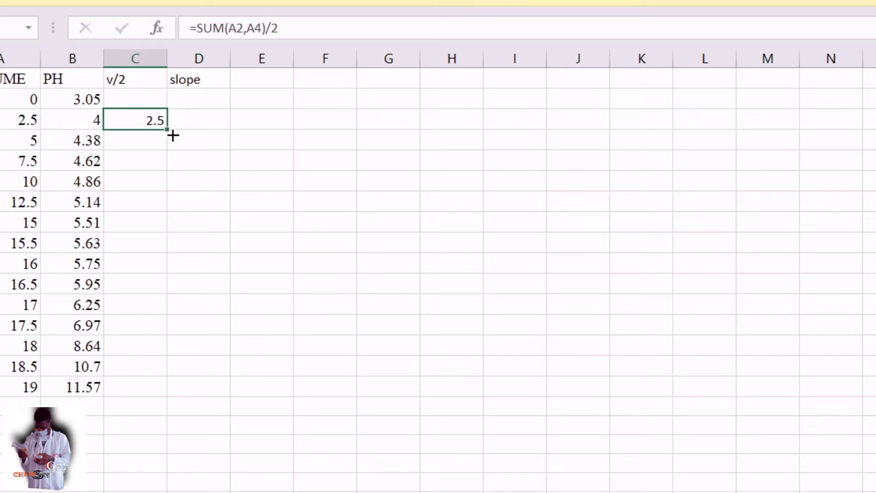
pyautogui.moveTo(175, 135); pyautogui.dragTo(129, 397)
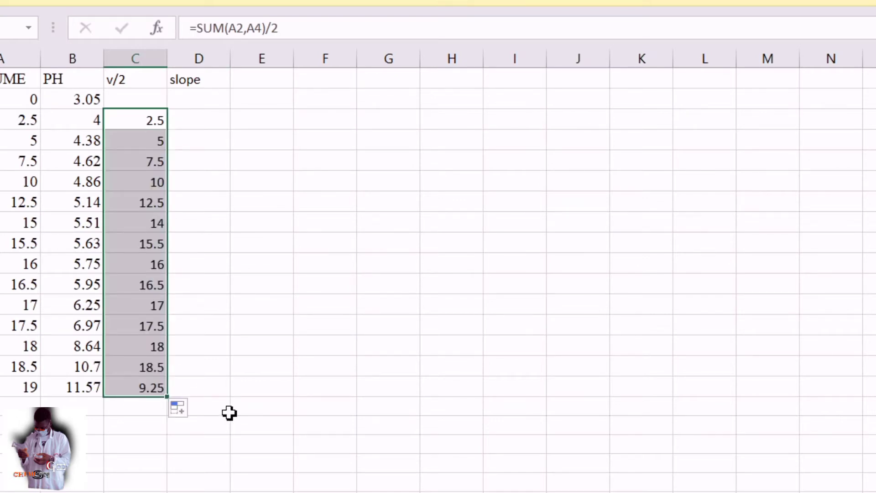
pyautogui.click(229, 407)
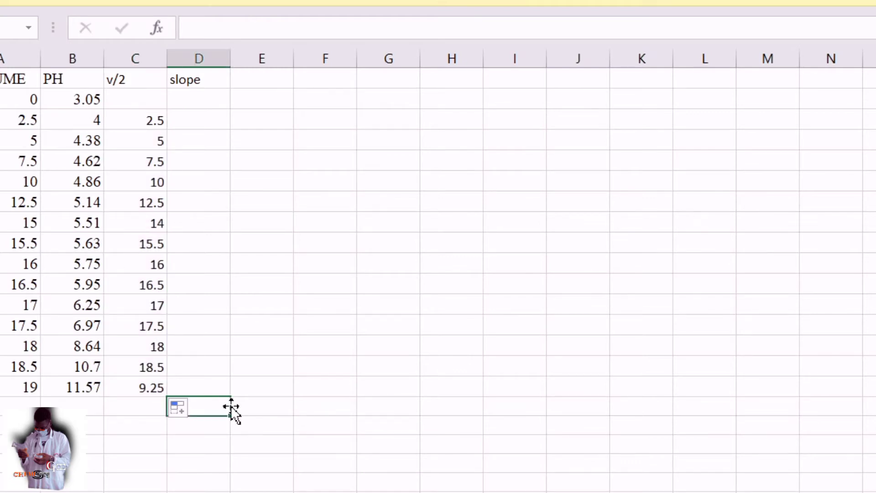
pyautogui.click(244, 389)
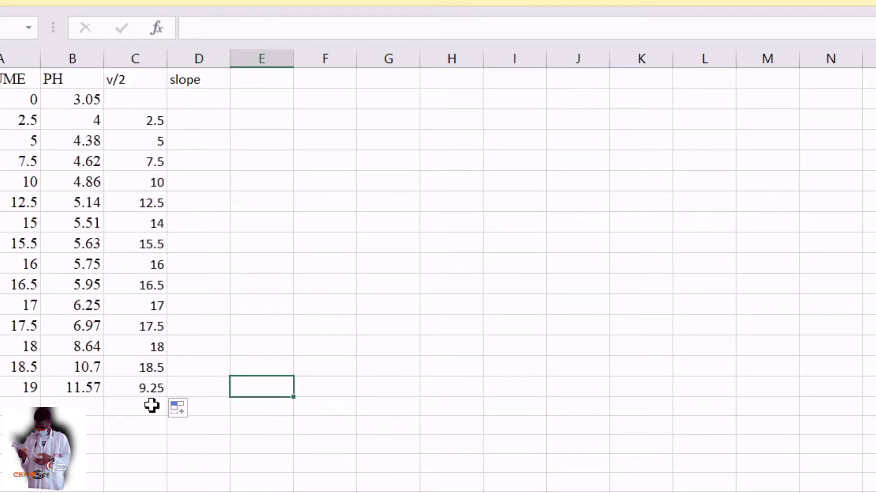
# Step: Fill the v/2 formula from C16 upward to C2 so the first data row is included
pyautogui.click(155, 393)
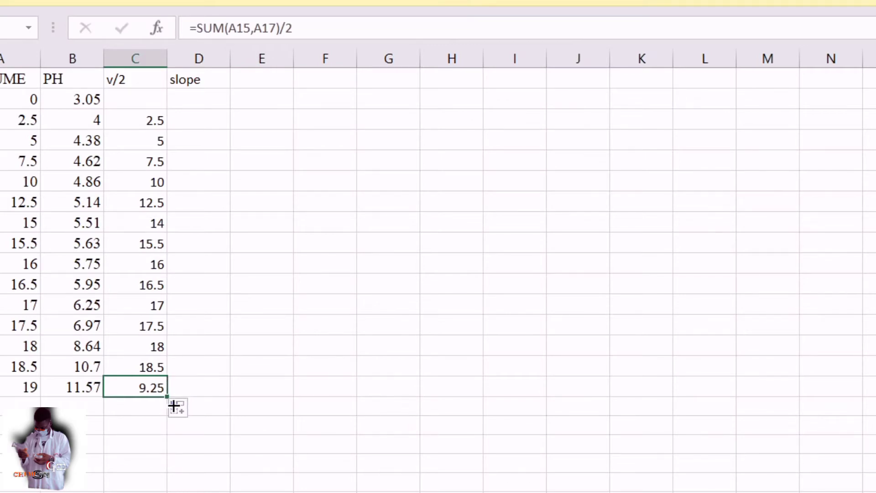
pyautogui.moveTo(176, 406); pyautogui.dragTo(273, 89)
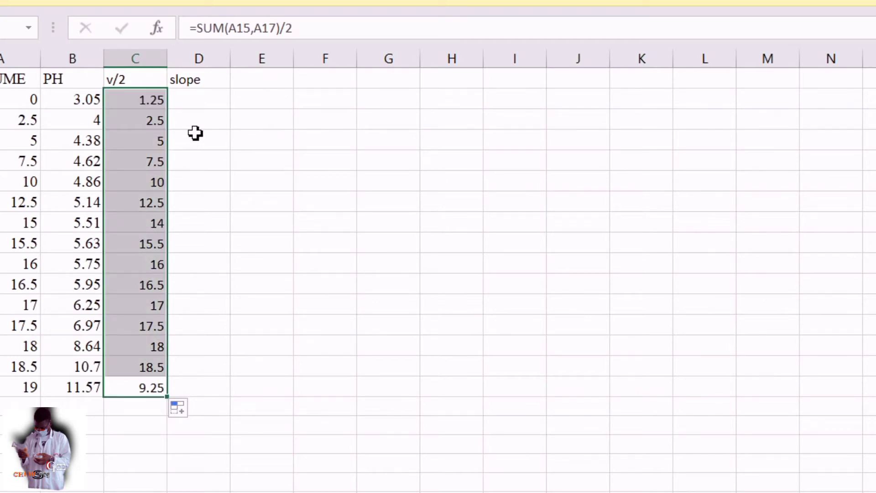
pyautogui.click(280, 221)
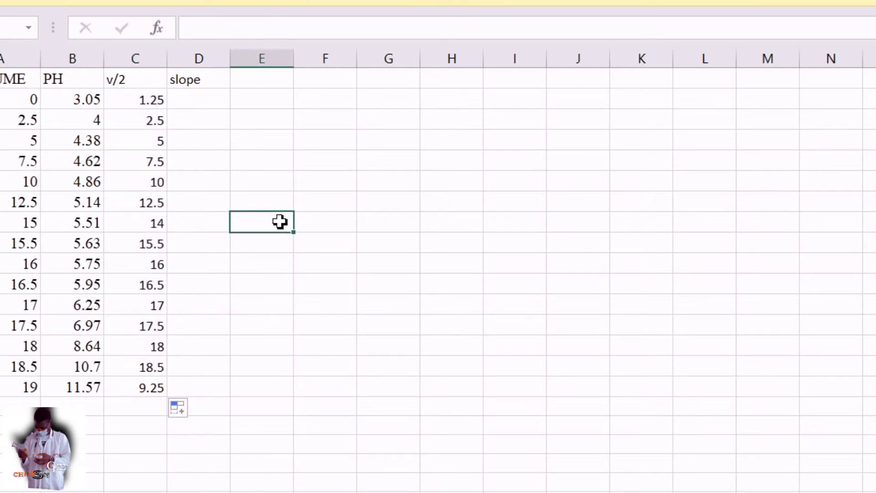
# Step: Enter the slope formula =(B2-B4)/(A4-A2) in cell D3
pyautogui.click(221, 108)
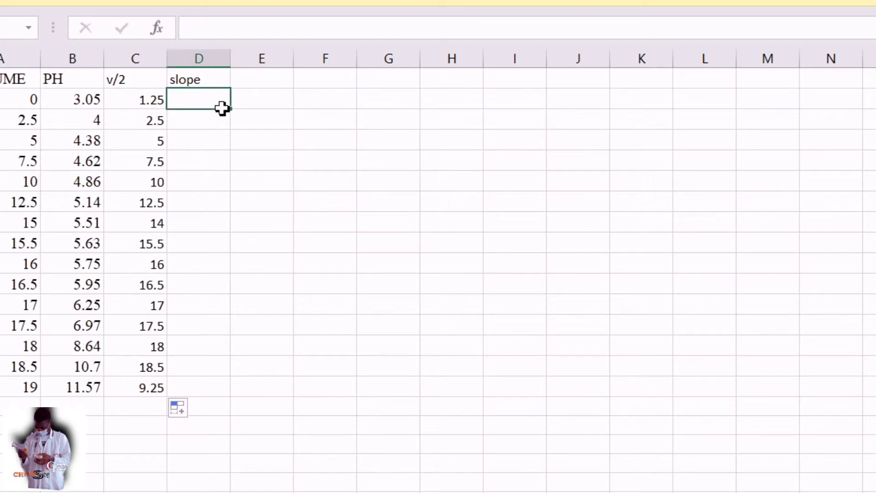
pyautogui.click(221, 134)
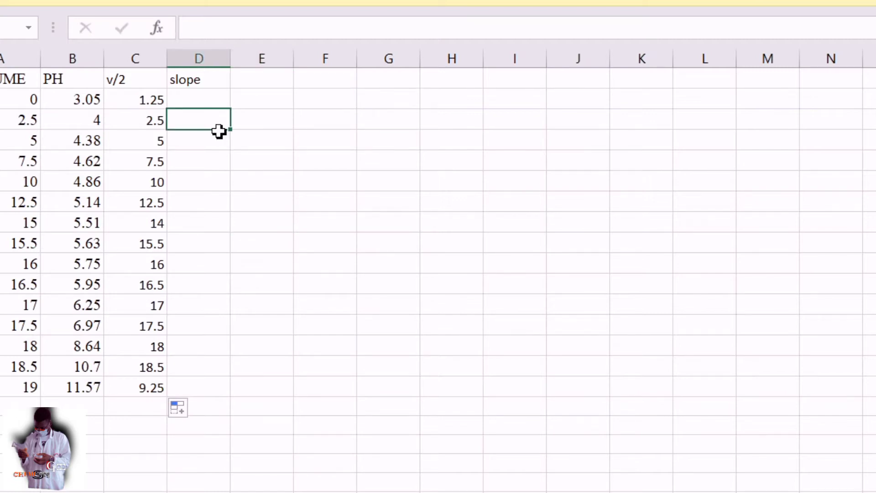
pyautogui.doubleClick(219, 130)
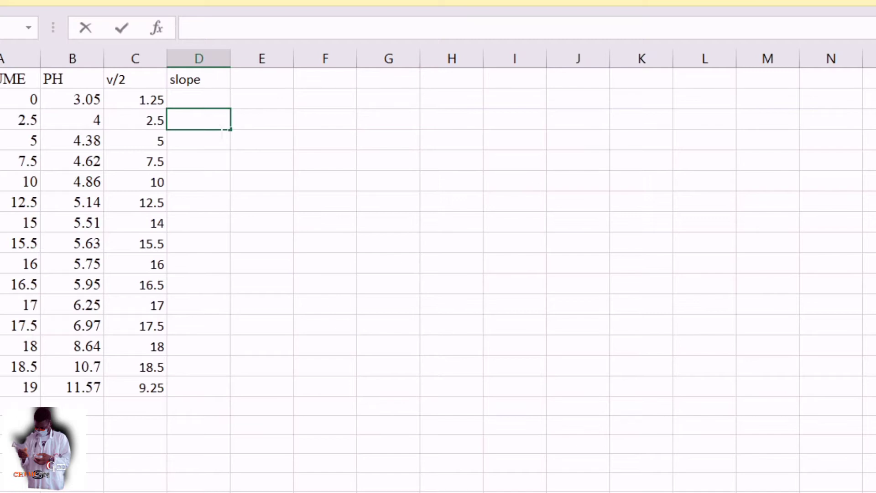
pyautogui.write('=')
pyautogui.write('(')
pyautogui.click(165, 107)
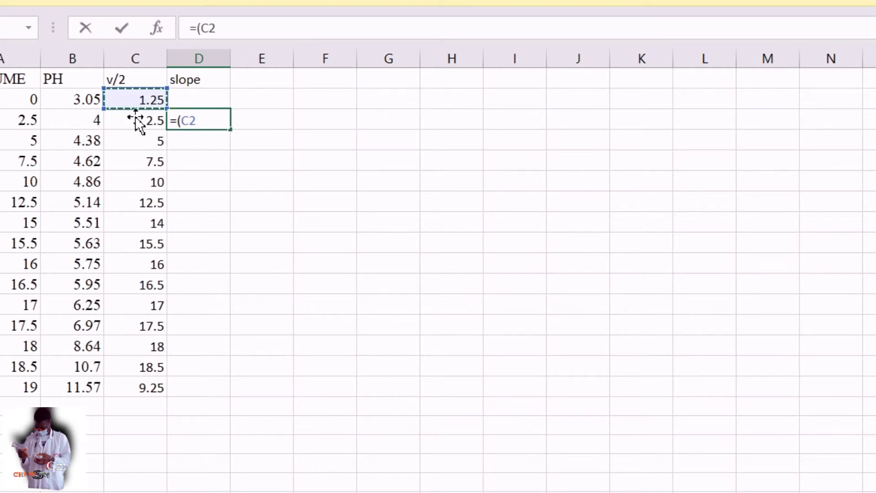
pyautogui.click(87, 101)
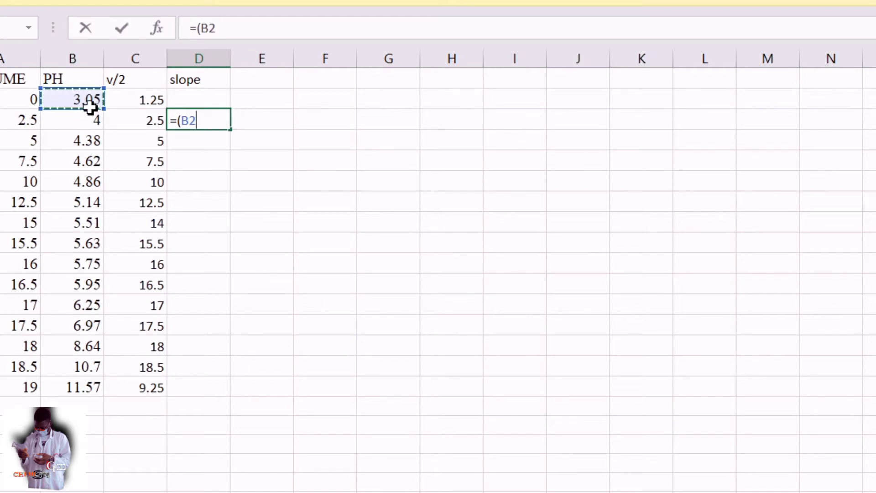
pyautogui.write('-b4')
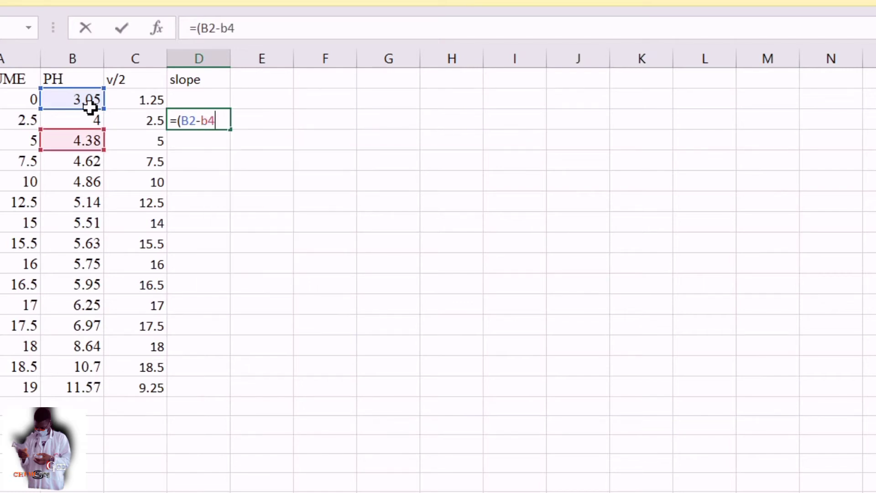
pyautogui.write(')')
pyautogui.write('/(')
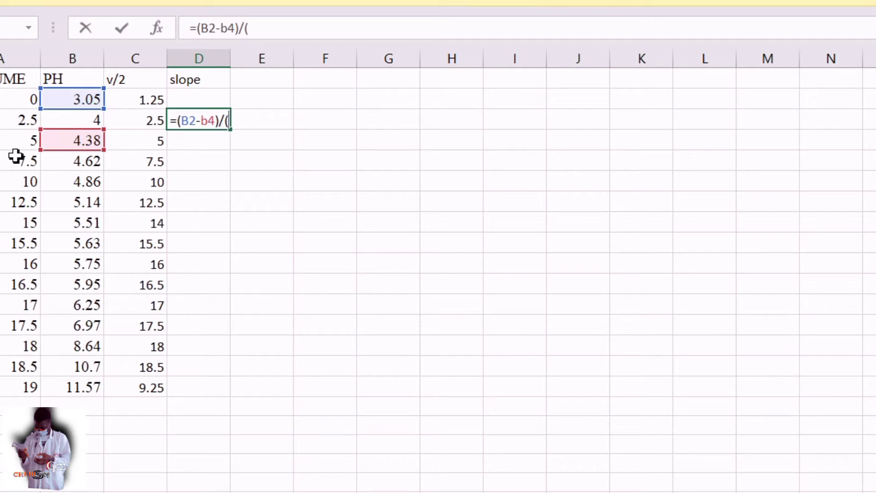
pyautogui.write('a')
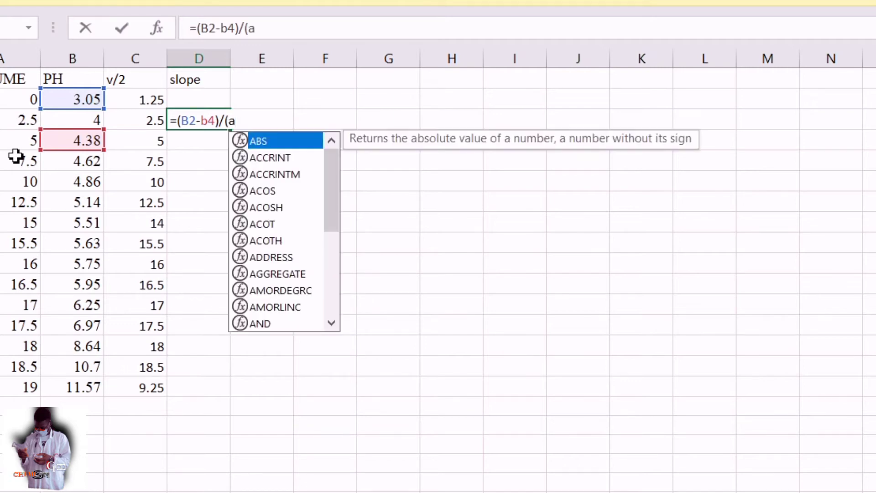
pyautogui.write('4-a')
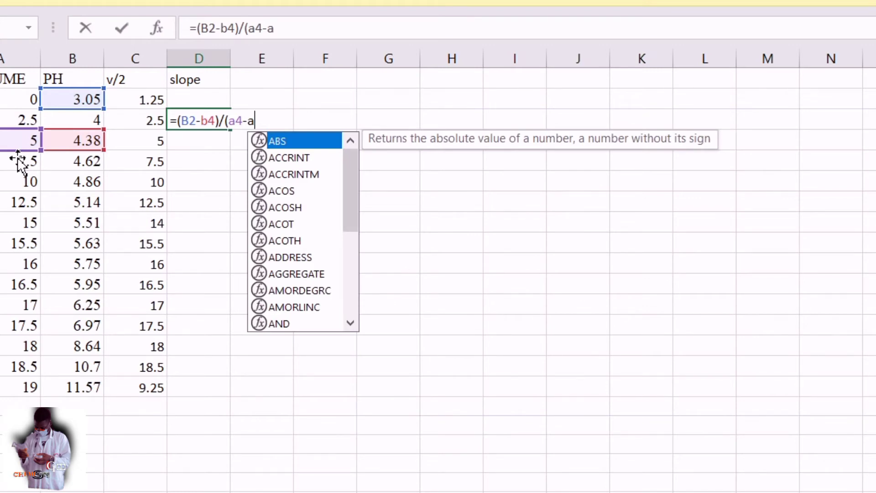
pyautogui.write('2')
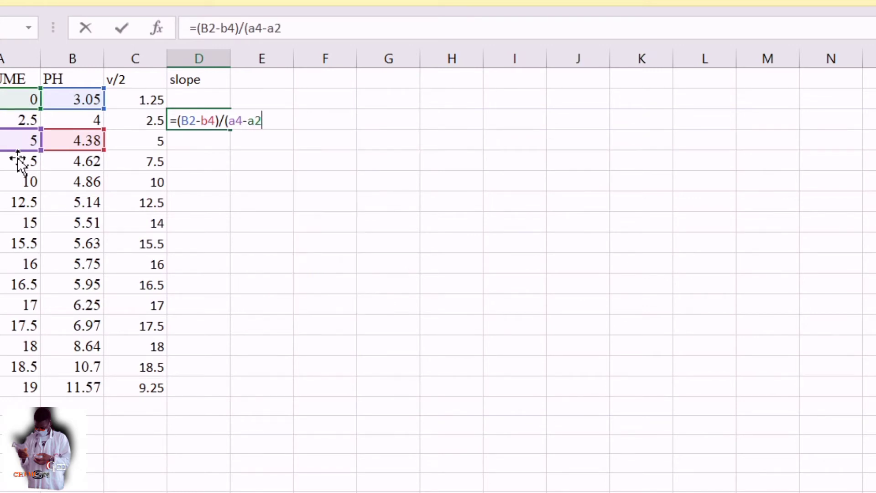
pyautogui.write(')')
pyautogui.click(237, 172)
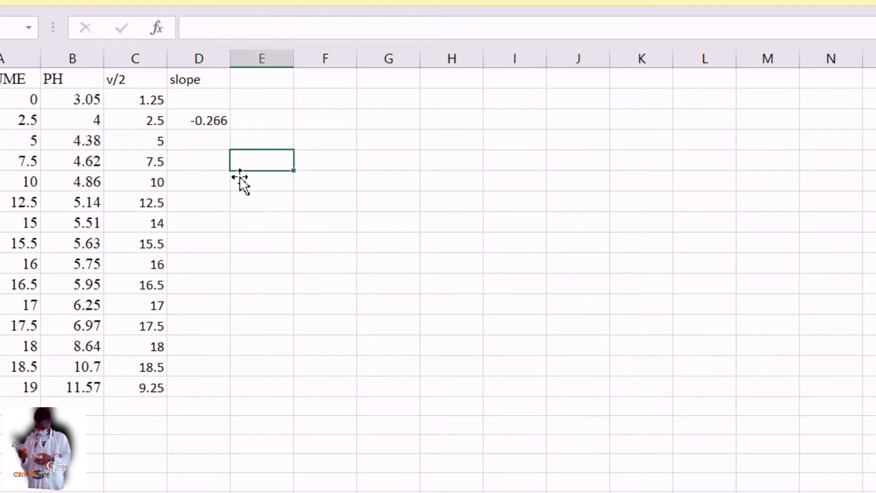
# Step: Fill the slope formula from D3 down the column to D16
pyautogui.click(228, 138)
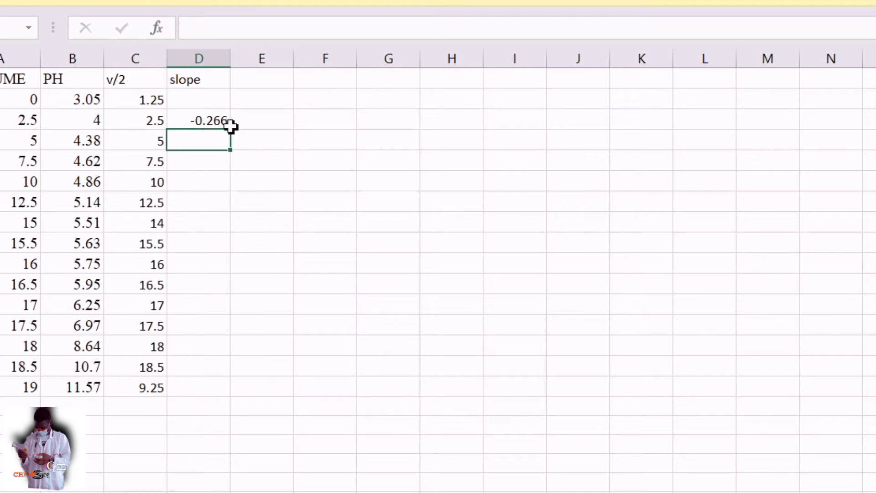
pyautogui.click(229, 123)
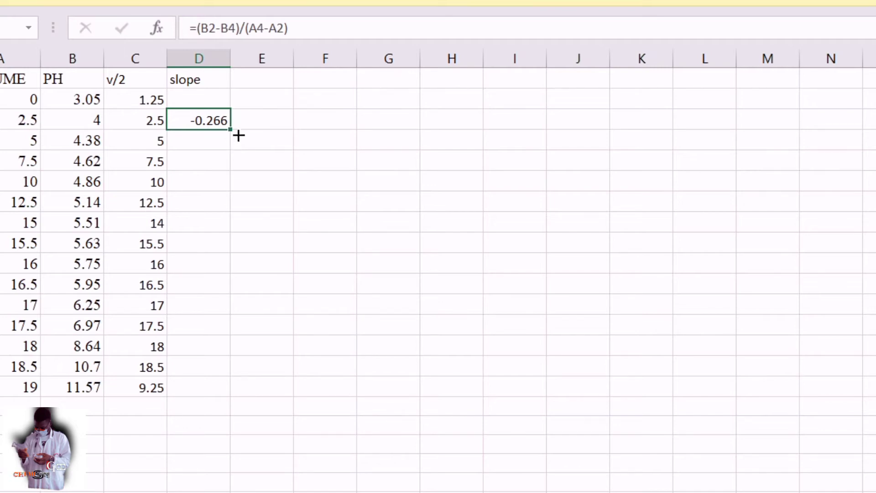
pyautogui.moveTo(238, 135); pyautogui.dragTo(177, 401)
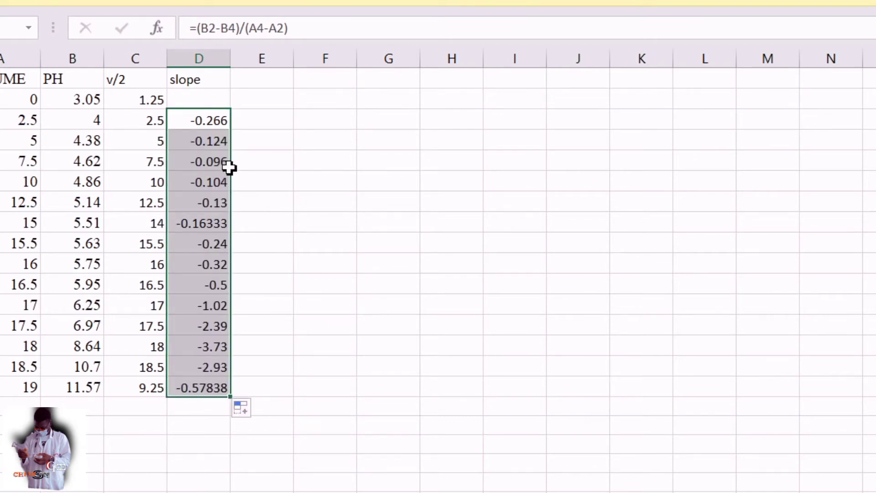
pyautogui.click(228, 164)
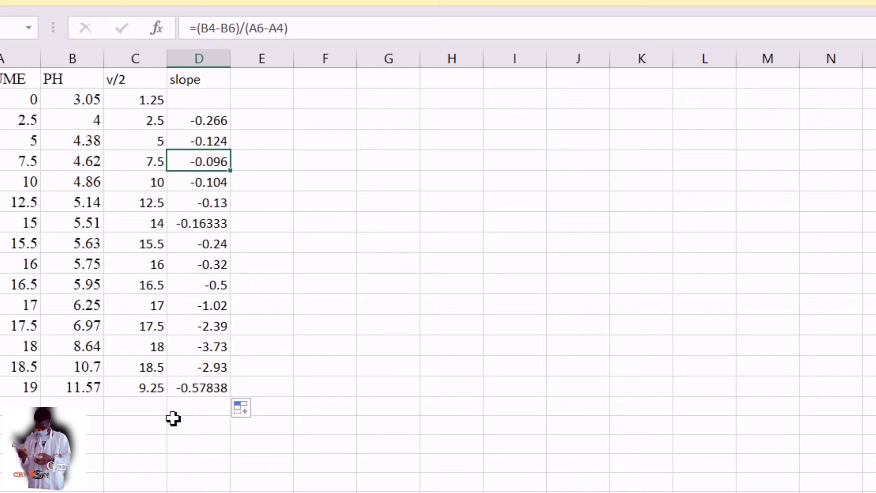
# Step: Fill the slope formula from D16 upward to D2, covering the first data row
pyautogui.click(199, 394)
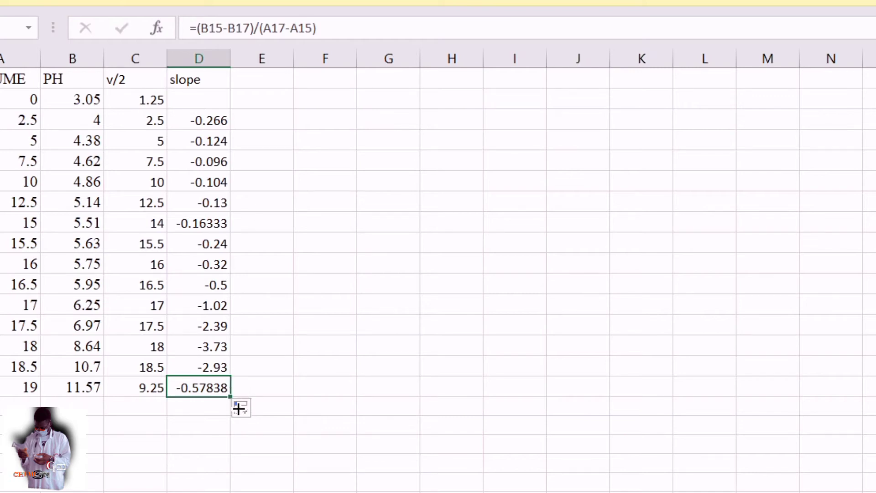
pyautogui.moveTo(236, 404); pyautogui.dragTo(281, 99)
pyautogui.click(354, 129)
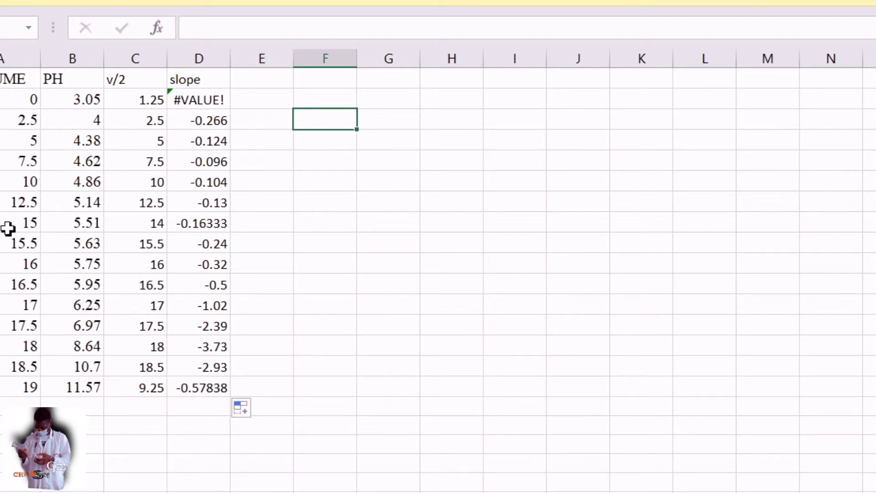
# Step: Insert a Scatter with Smooth Lines and Markers chart of C2:D16 and move it to clear space beside the data
pyautogui.click(20, 105)
pyautogui.moveTo(19, 105); pyautogui.dragTo(85, 388)
pyautogui.moveTo(124, 105); pyautogui.dragTo(185, 391)
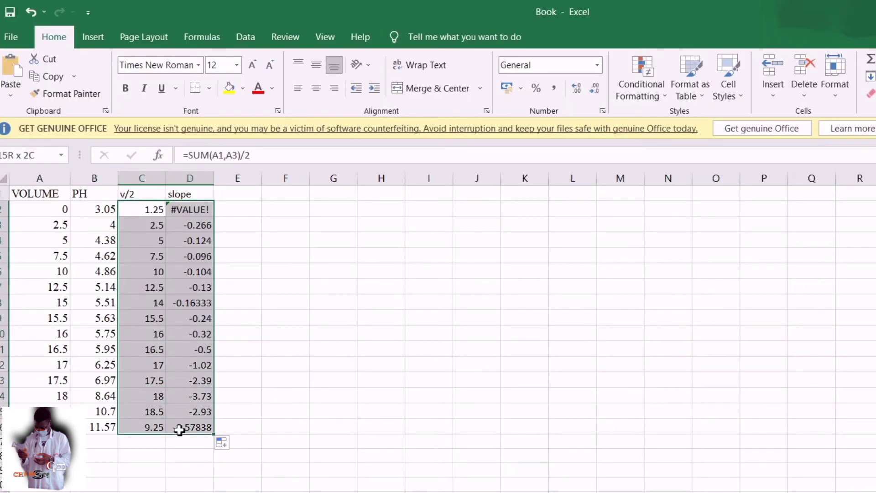
pyautogui.moveTo(179, 430); pyautogui.dragTo(180, 426)
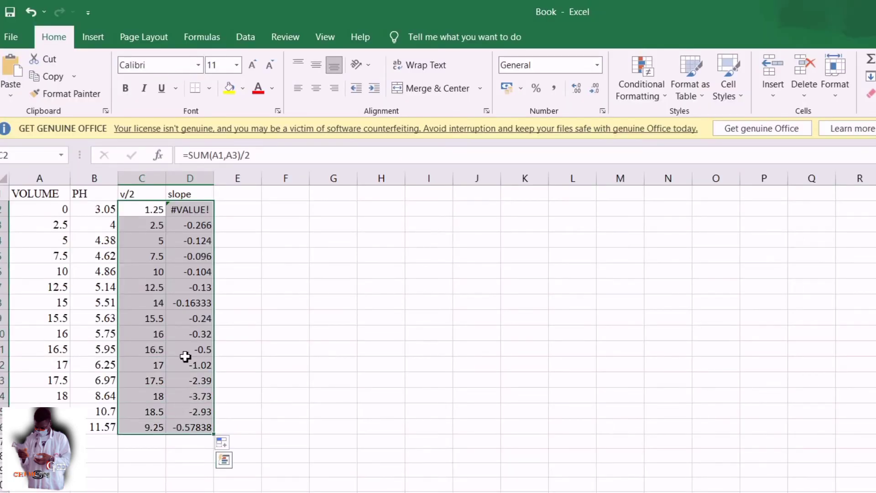
pyautogui.click(93, 37)
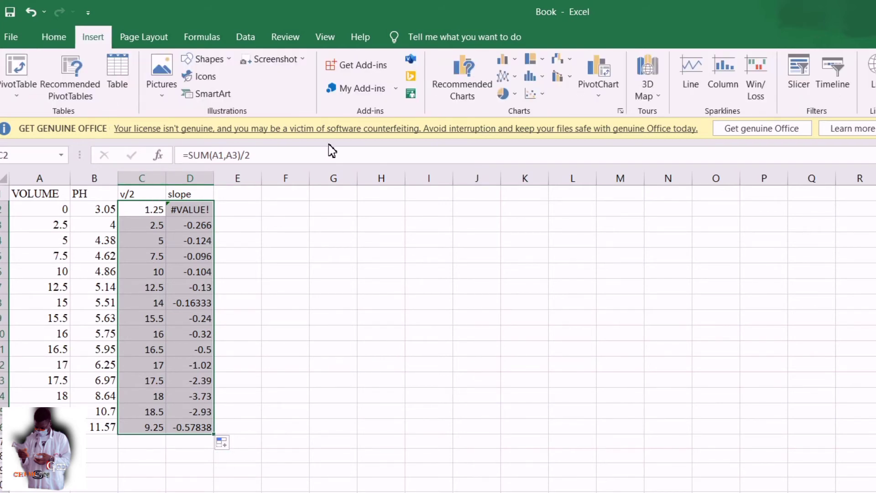
pyautogui.click(532, 95)
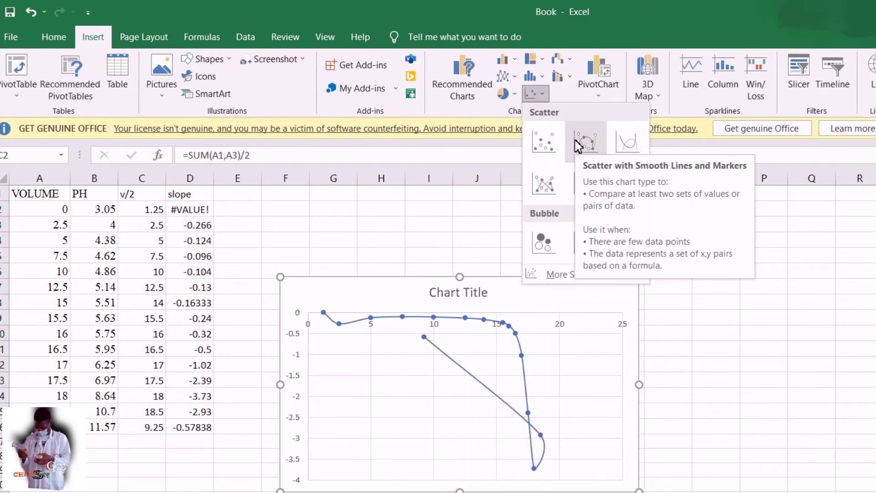
pyautogui.click(585, 145)
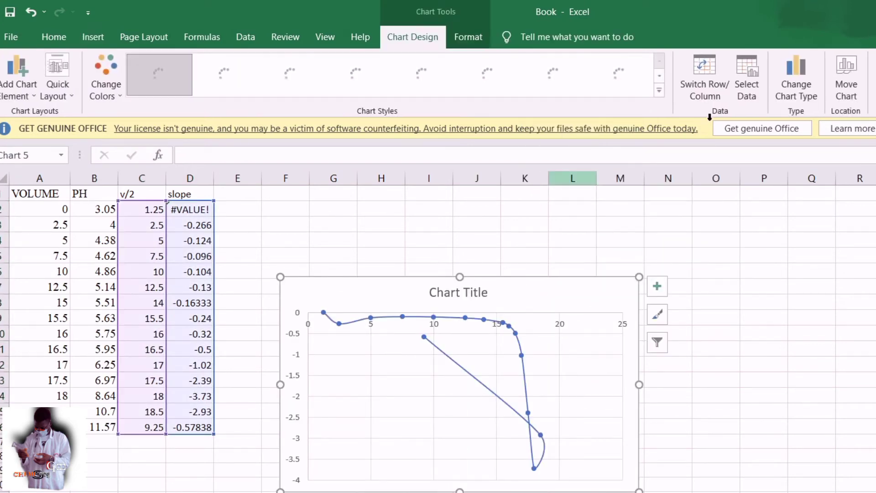
pyautogui.moveTo(561, 294); pyautogui.dragTo(631, 249)
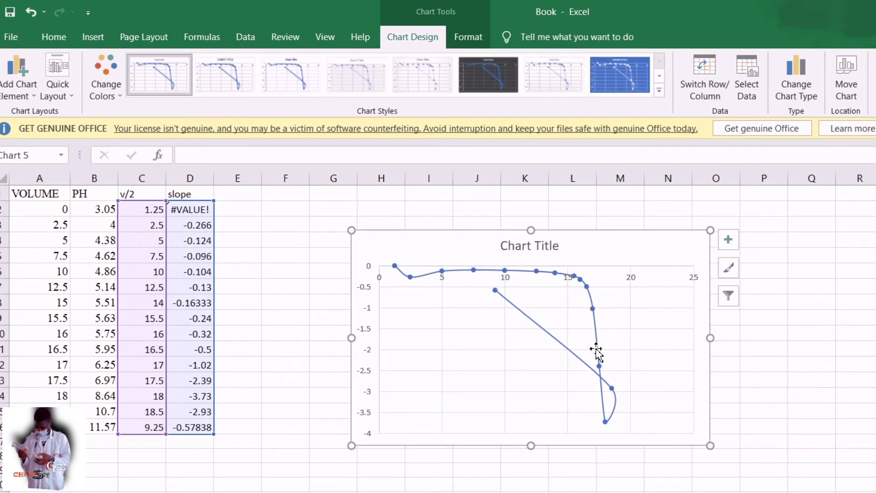
# Step: Add a new data series to the chart with the volume cells A2:A16 as its X values
pyautogui.rightClick(604, 416)
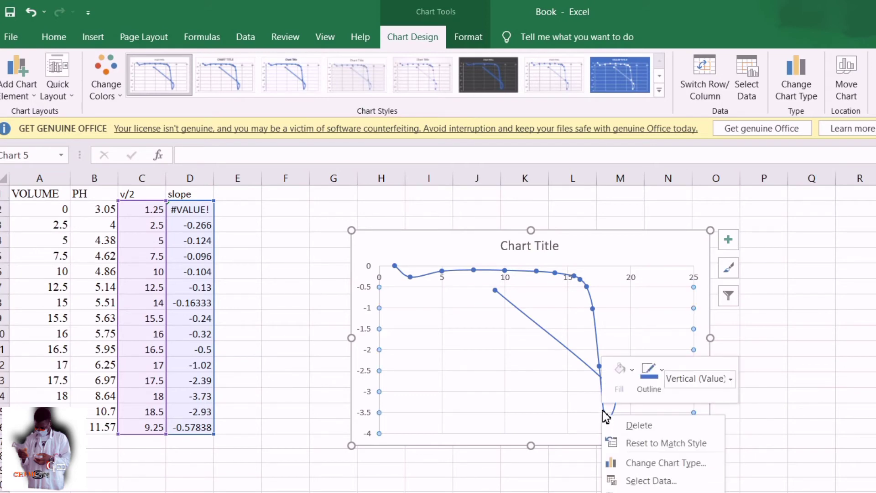
pyautogui.click(674, 482)
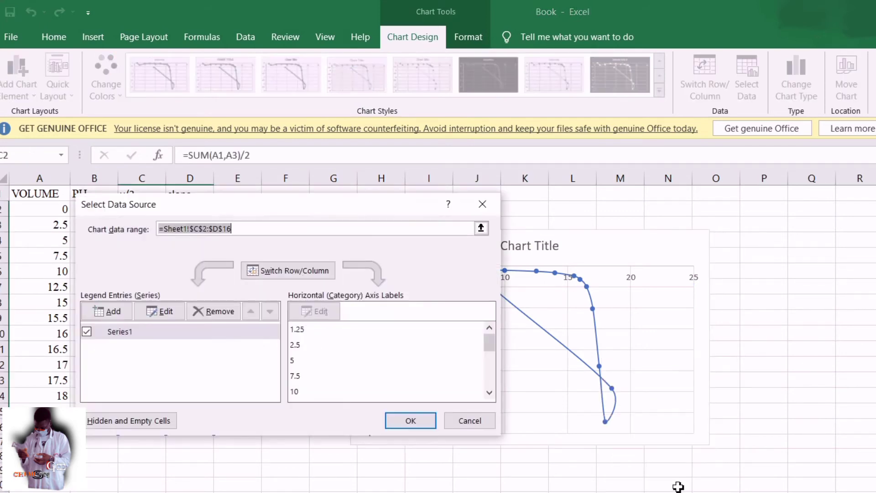
pyautogui.click(106, 312)
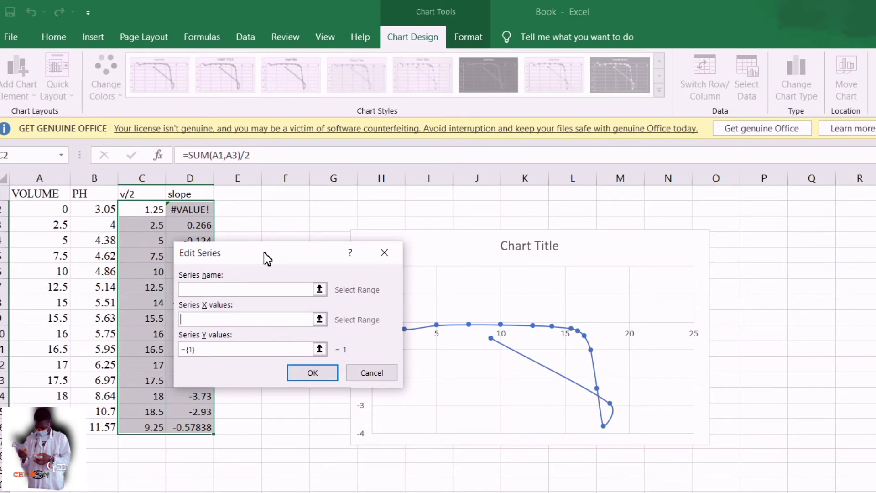
pyautogui.moveTo(266, 256); pyautogui.dragTo(398, 264)
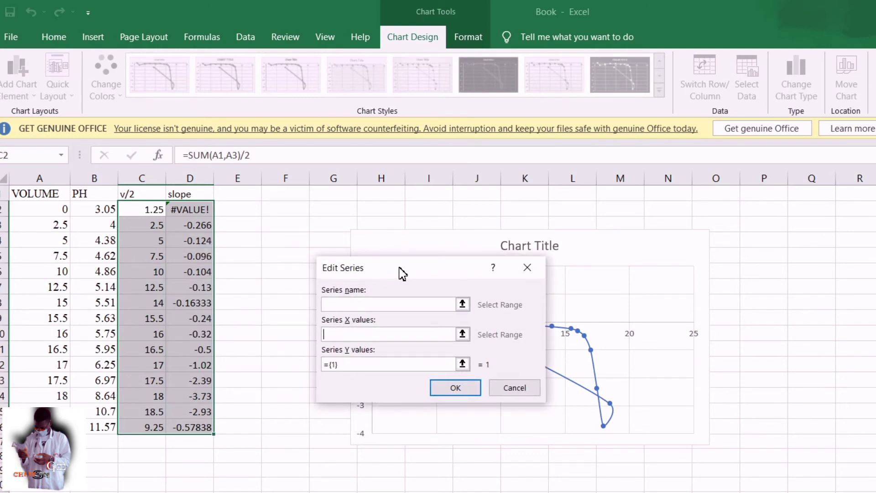
pyautogui.click(426, 329)
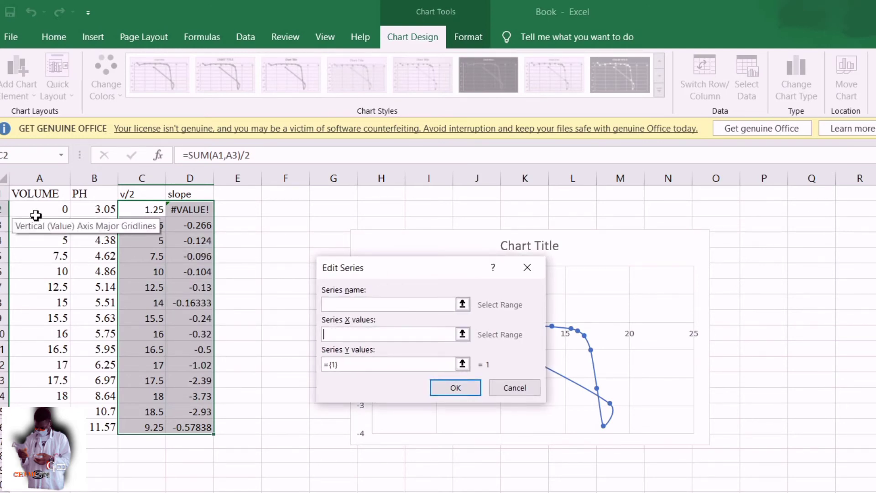
pyautogui.moveTo(36, 215); pyautogui.dragTo(48, 431)
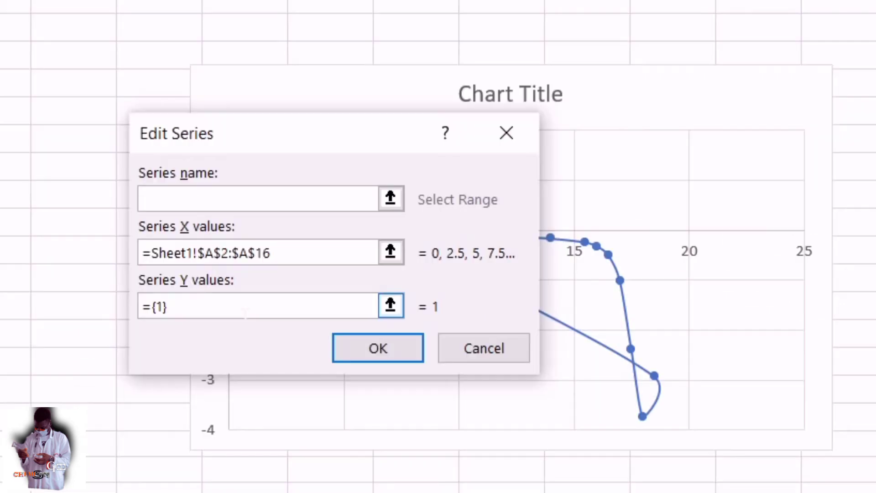
# Step: Set the new series' Y values to the pH cells B2:B16 and apply the data source changes
pyautogui.press('BackSpace')
pyautogui.press('BackSpace')
pyautogui.press('BackSpace')
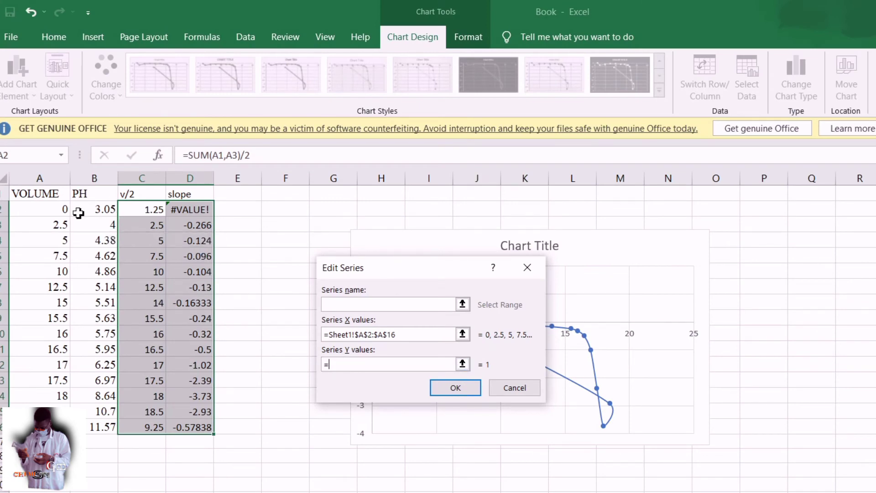
pyautogui.moveTo(83, 213); pyautogui.dragTo(104, 427)
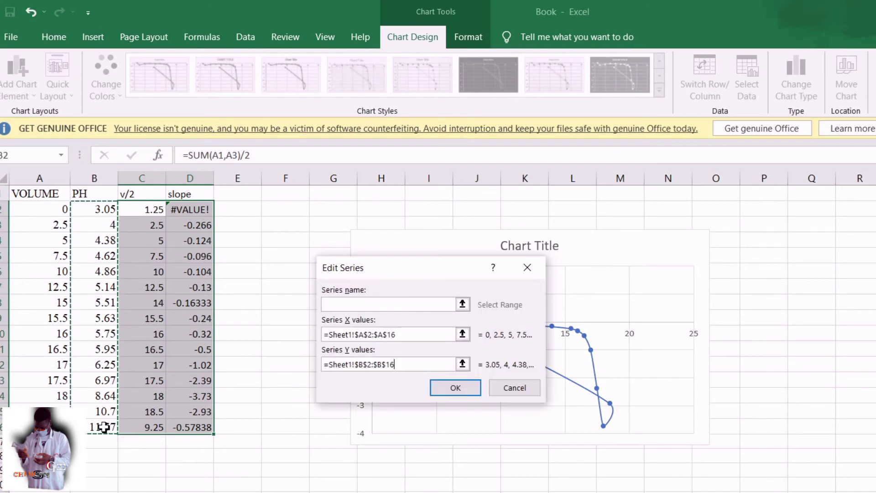
pyautogui.click(452, 391)
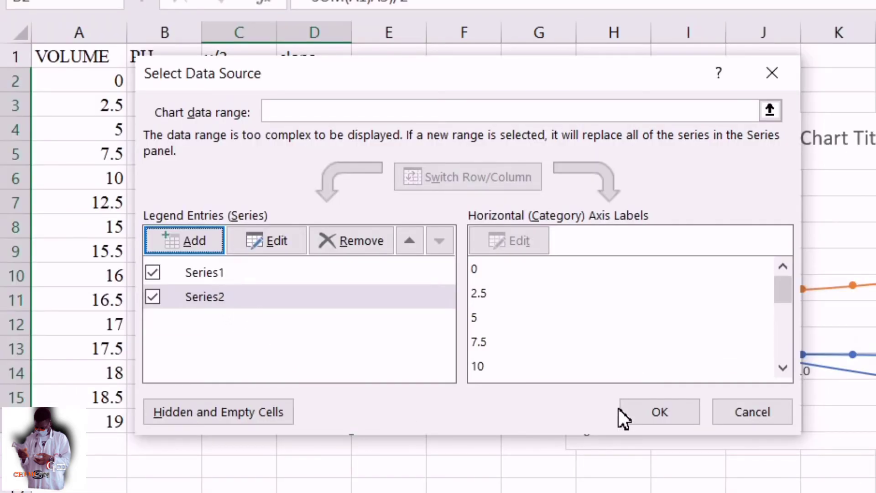
pyautogui.click(672, 416)
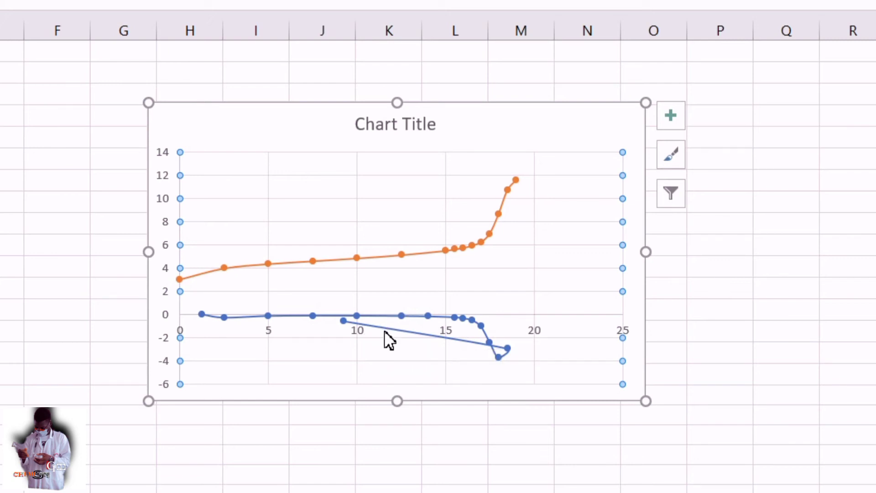
# Step: Plot the blue slope series on the secondary axis and enlarge the chart
pyautogui.moveTo(385, 330)
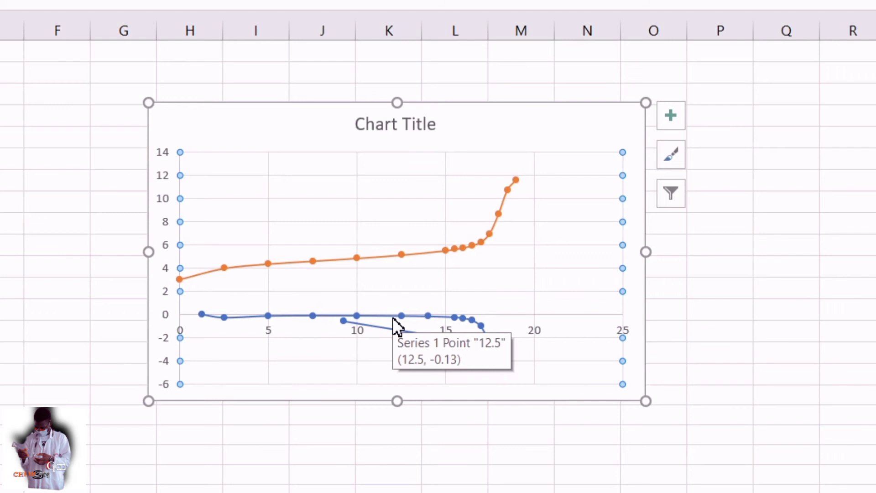
pyautogui.moveTo(432, 321)
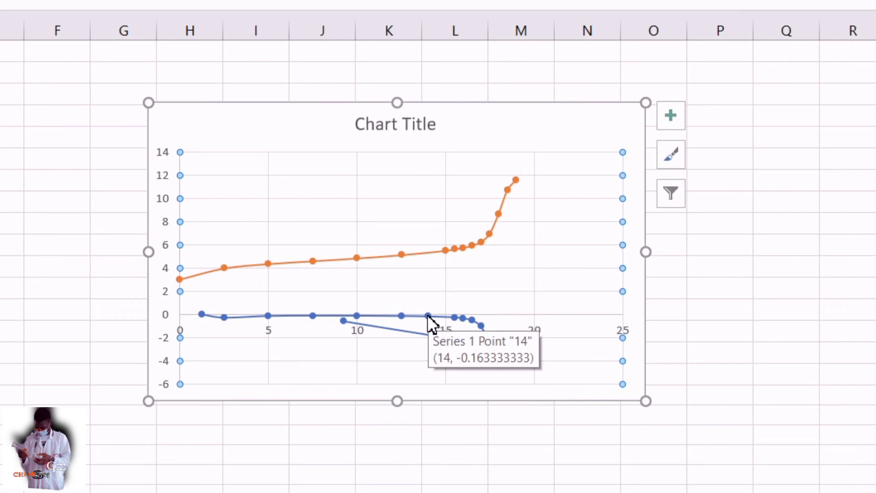
pyautogui.rightClick(427, 314)
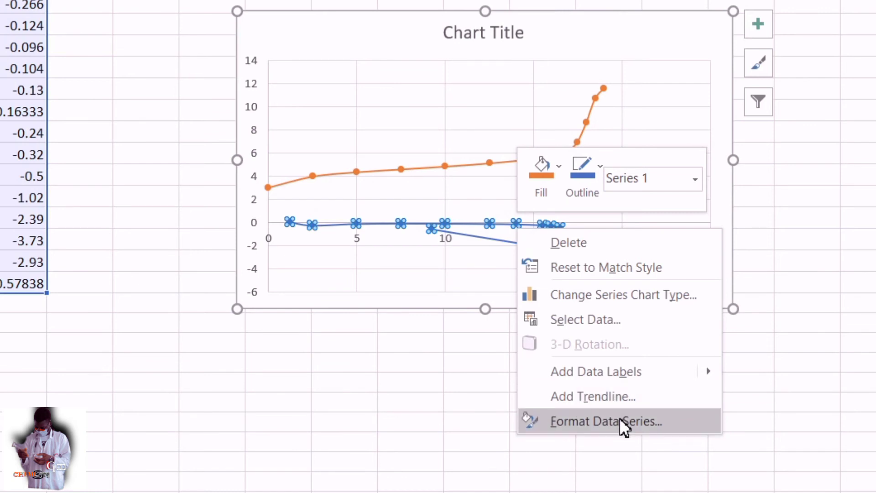
pyautogui.click(620, 419)
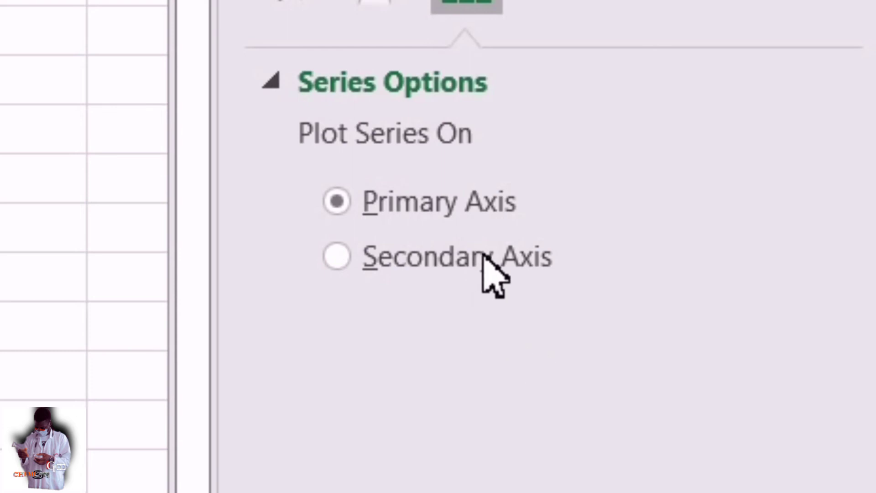
pyautogui.click(437, 254)
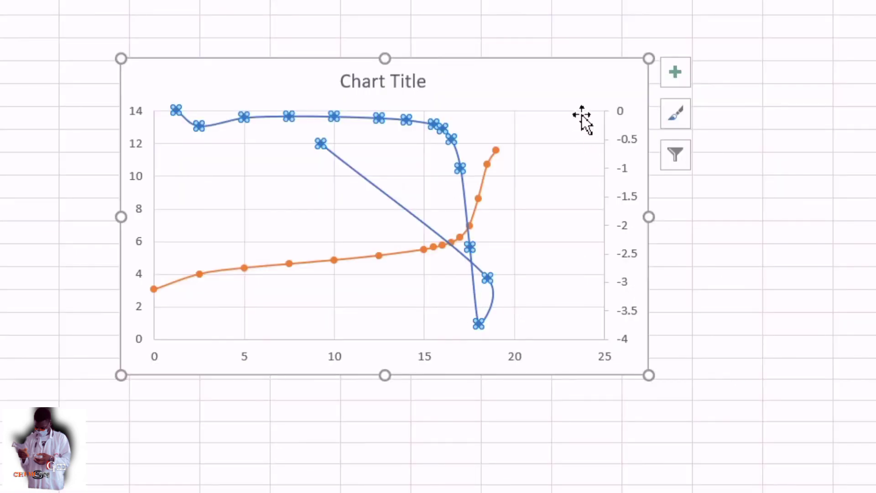
pyautogui.moveTo(569, 92); pyautogui.dragTo(580, 100)
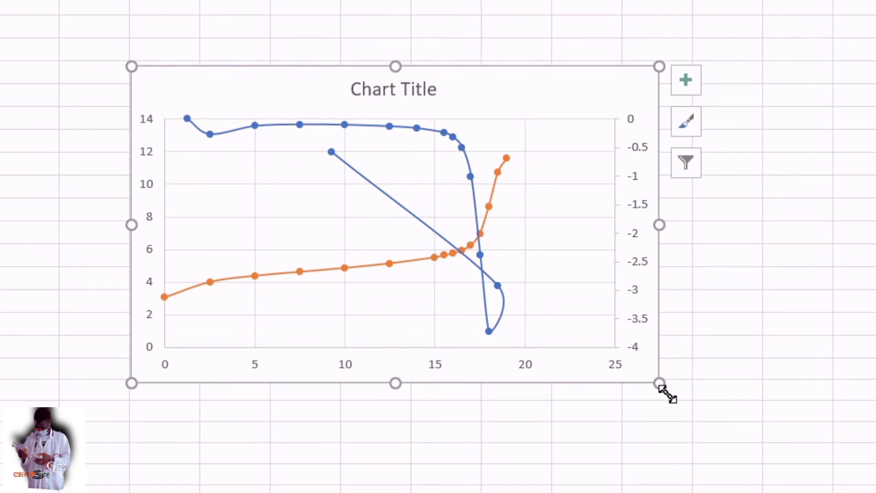
pyautogui.moveTo(659, 385); pyautogui.dragTo(721, 426)
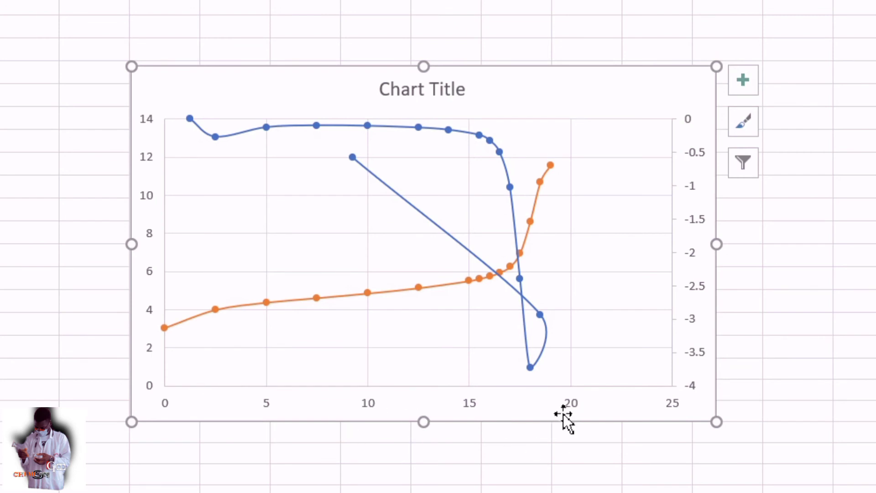
# Step: Set the major unit of the chart's horizontal axis to 1
pyautogui.rightClick(468, 403)
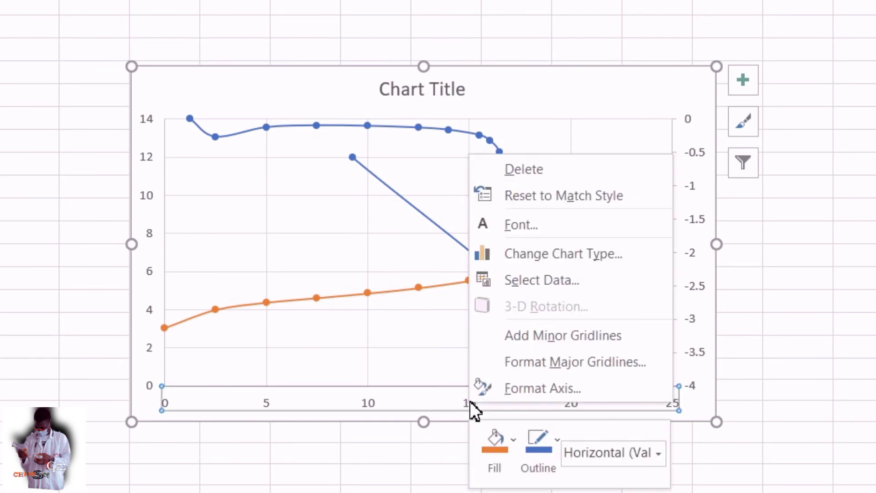
pyautogui.click(494, 391)
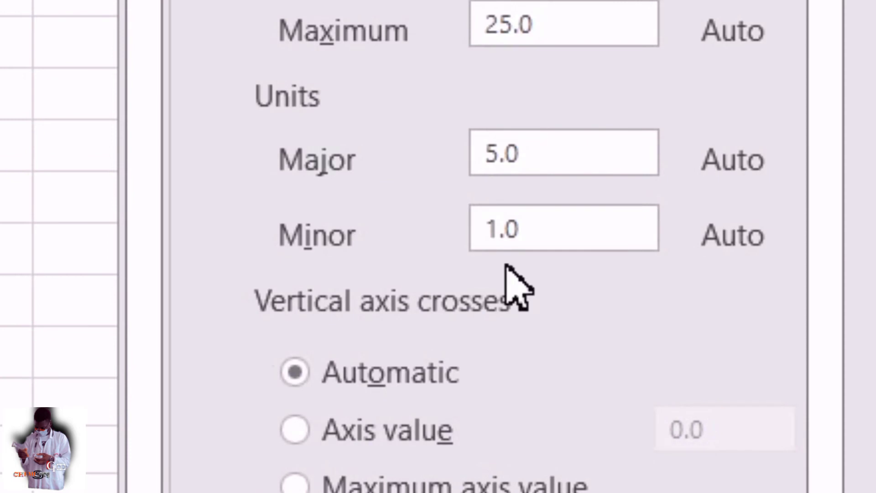
pyautogui.click(561, 164)
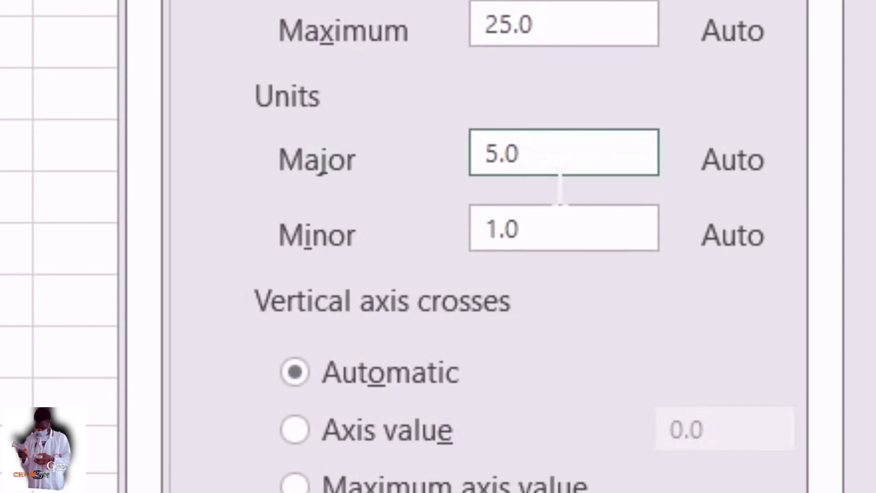
pyautogui.press('BackSpace')
pyautogui.press('BackSpace')
pyautogui.press('BackSpace')
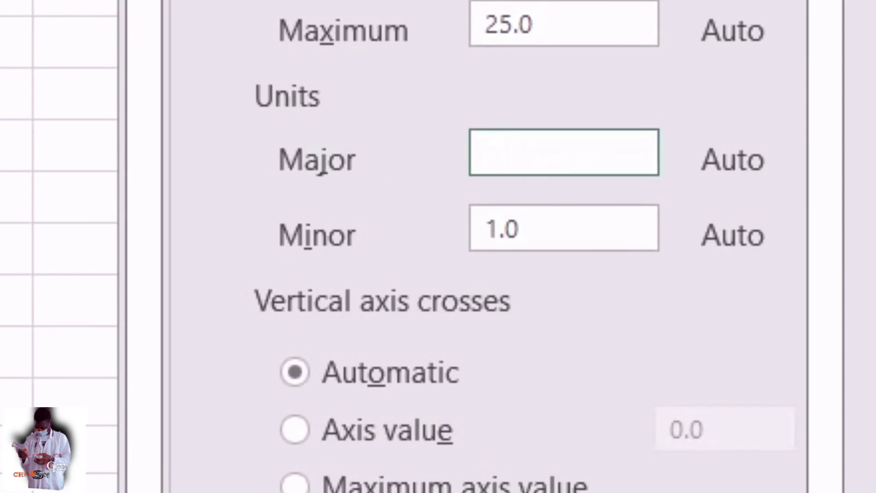
pyautogui.write('1')
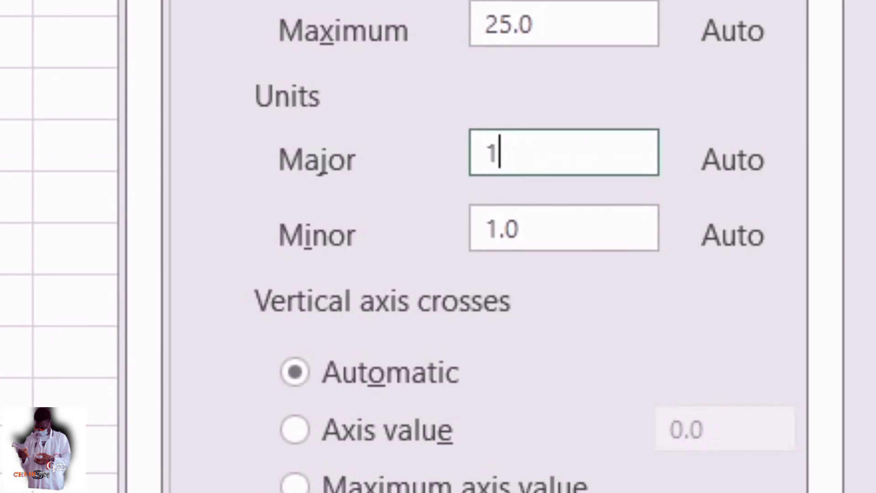
pyautogui.click(53, 117)
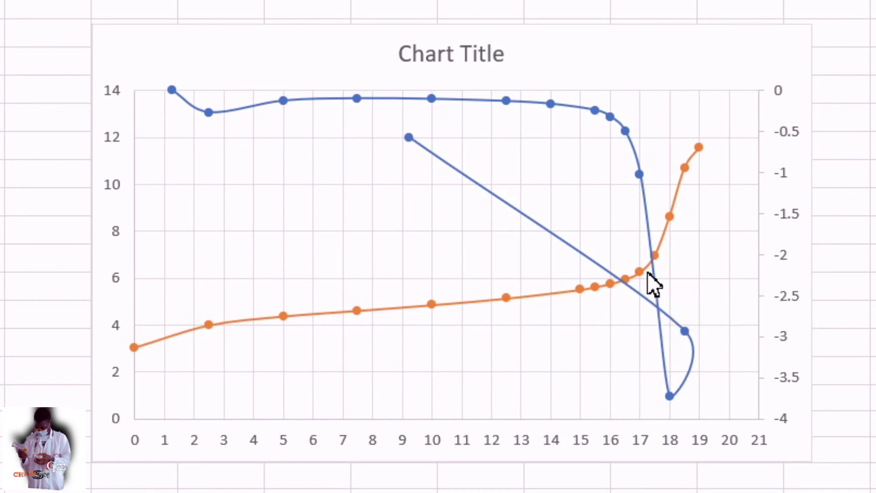
# Step: Add data labels to the blue slope series and enlarge the chart further
pyautogui.moveTo(648, 271)
pyautogui.moveTo(626, 282)
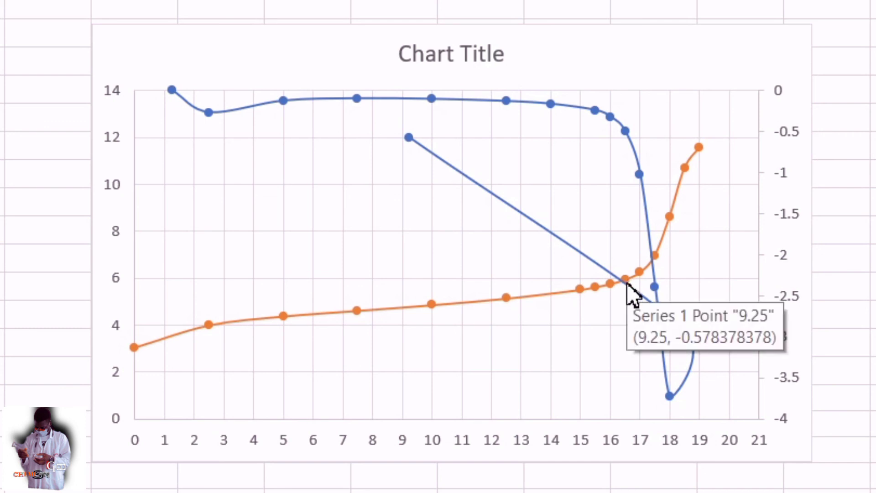
pyautogui.rightClick(626, 279)
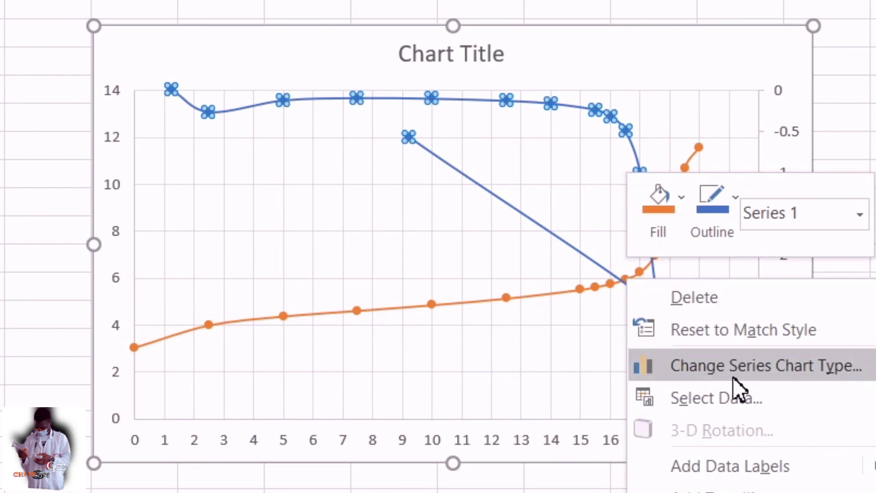
pyautogui.click(748, 474)
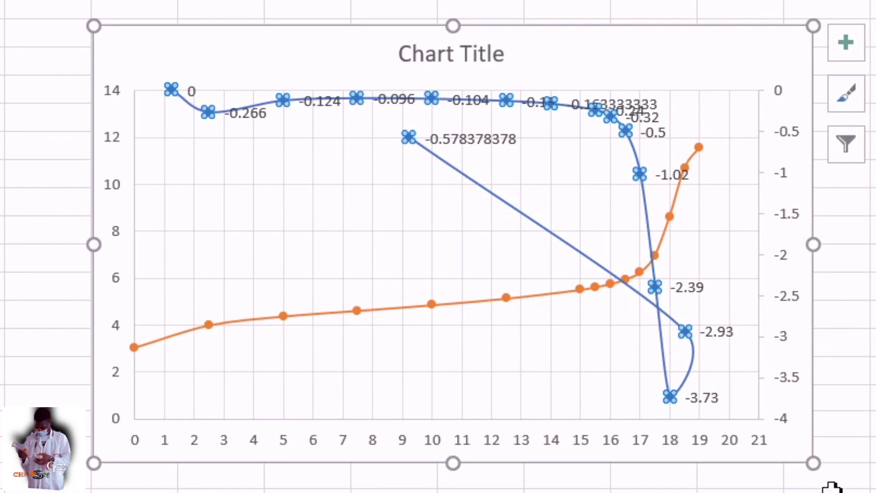
pyautogui.moveTo(815, 470); pyautogui.dragTo(868, 492)
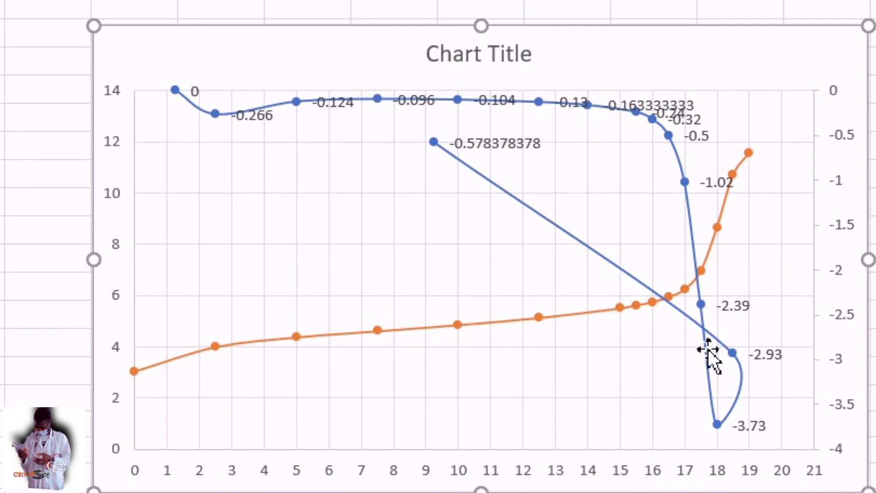
pyautogui.moveTo(680, 305)
pyautogui.moveTo(692, 283)
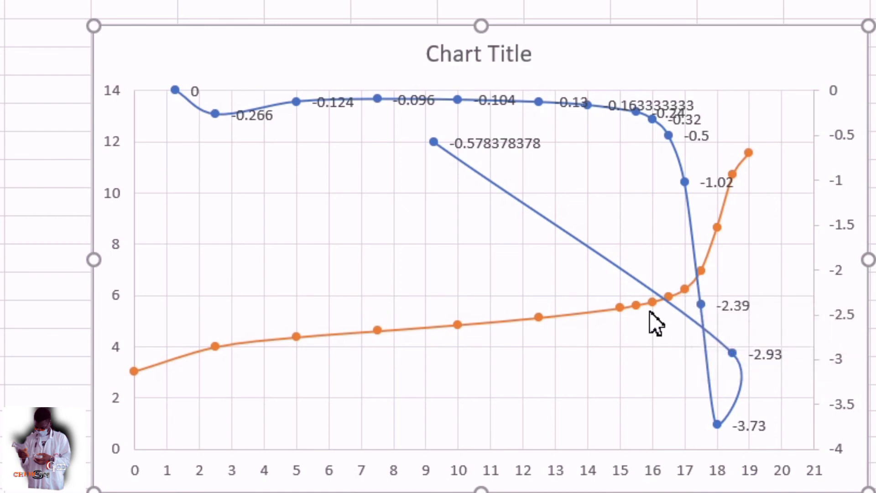